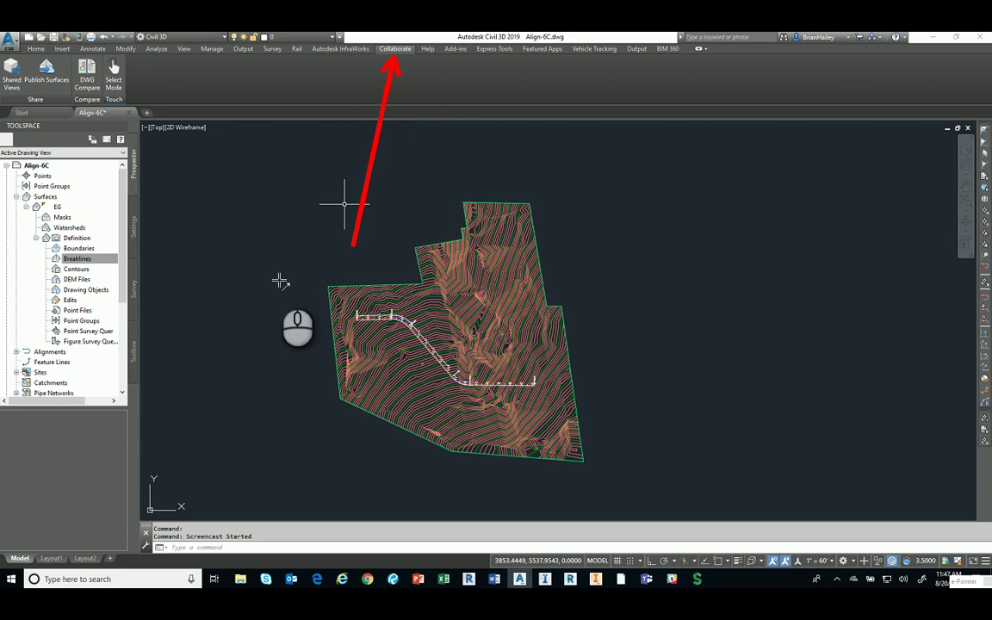
click(154, 225)
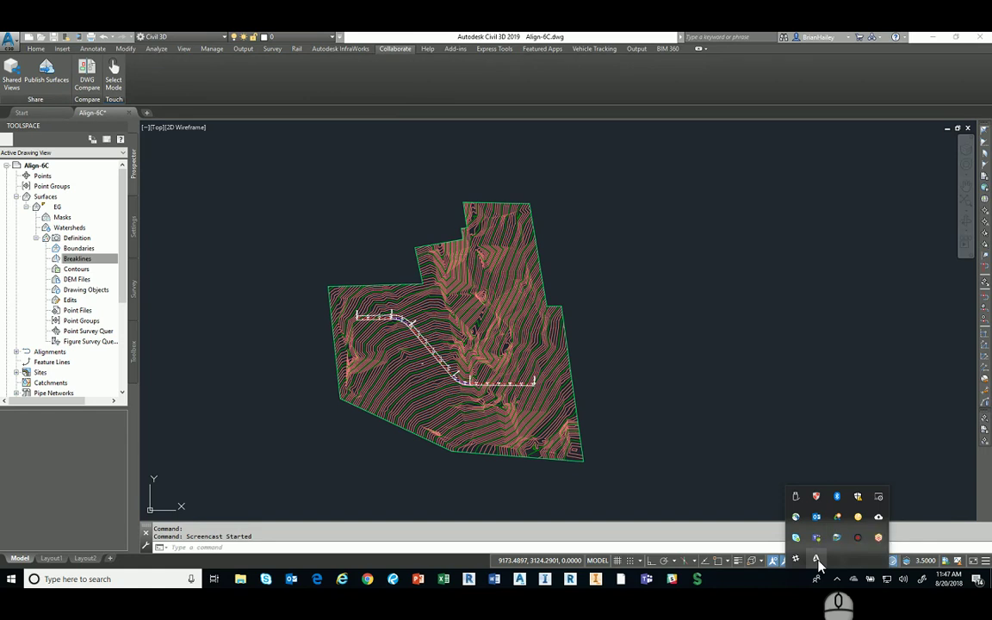
click(722, 387)
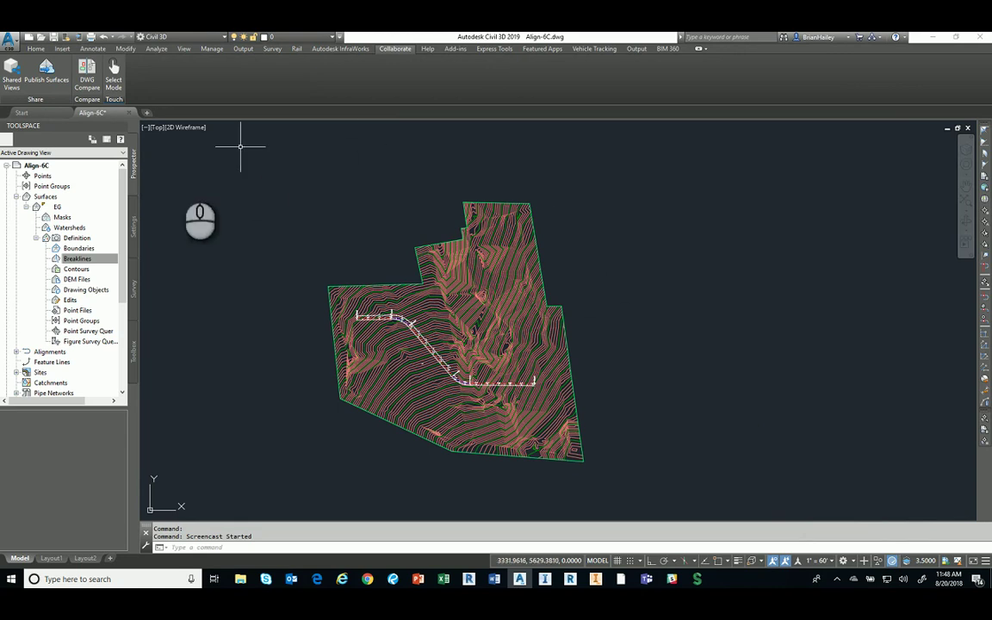
- Start publishing the EG surface and browse to the BIM 360 (Preview) drive for its output file
click(54, 77)
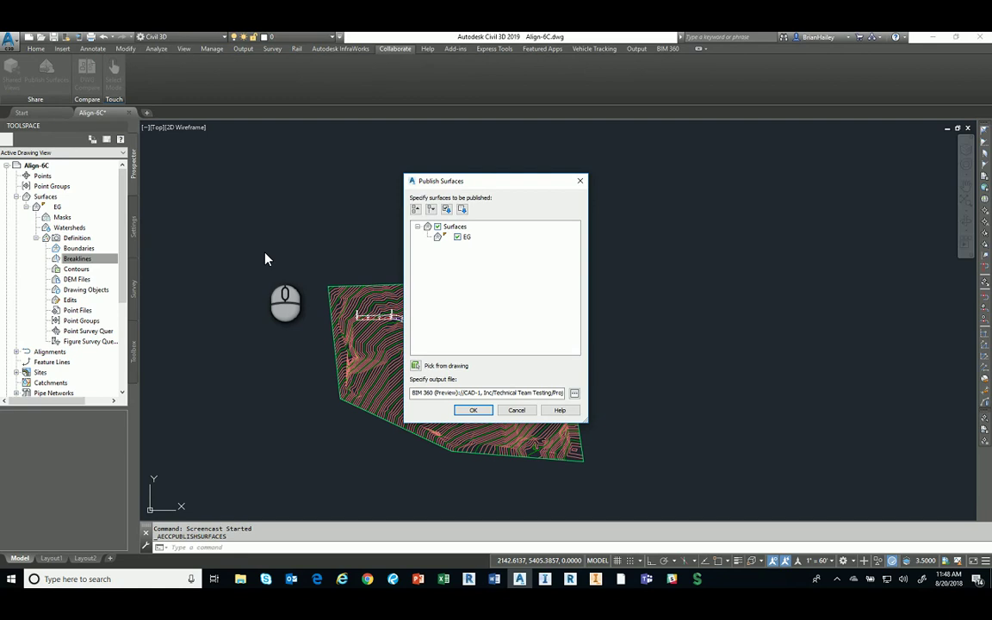
click(575, 393)
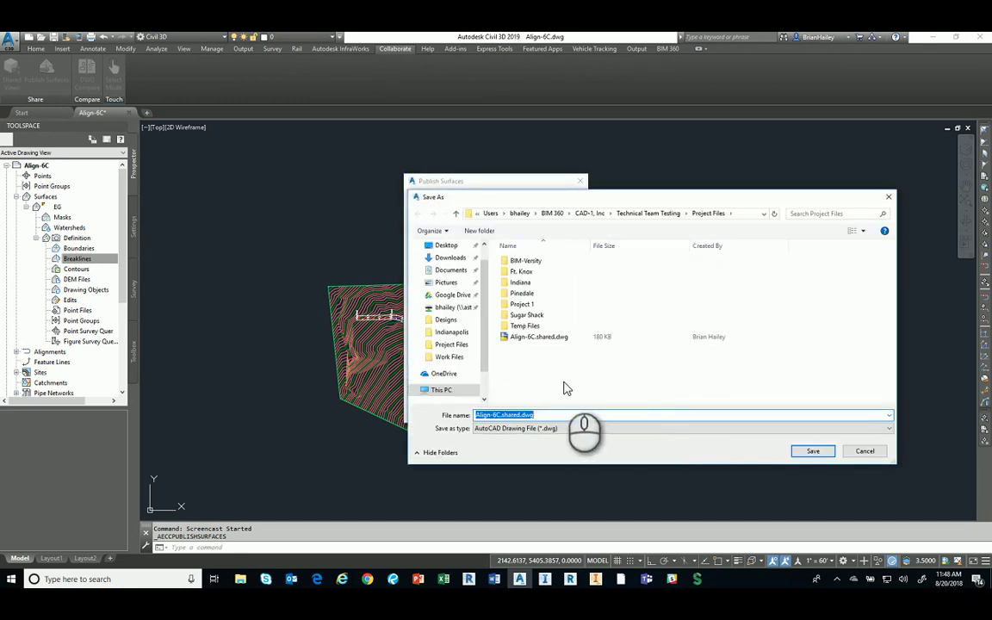
click(439, 390)
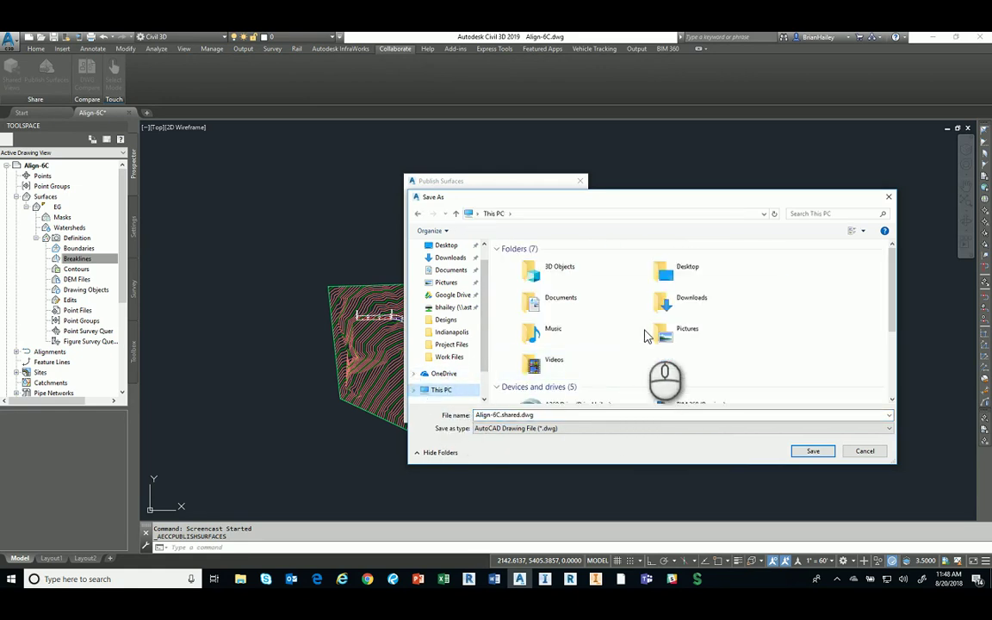
scroll(649, 336, down, 3)
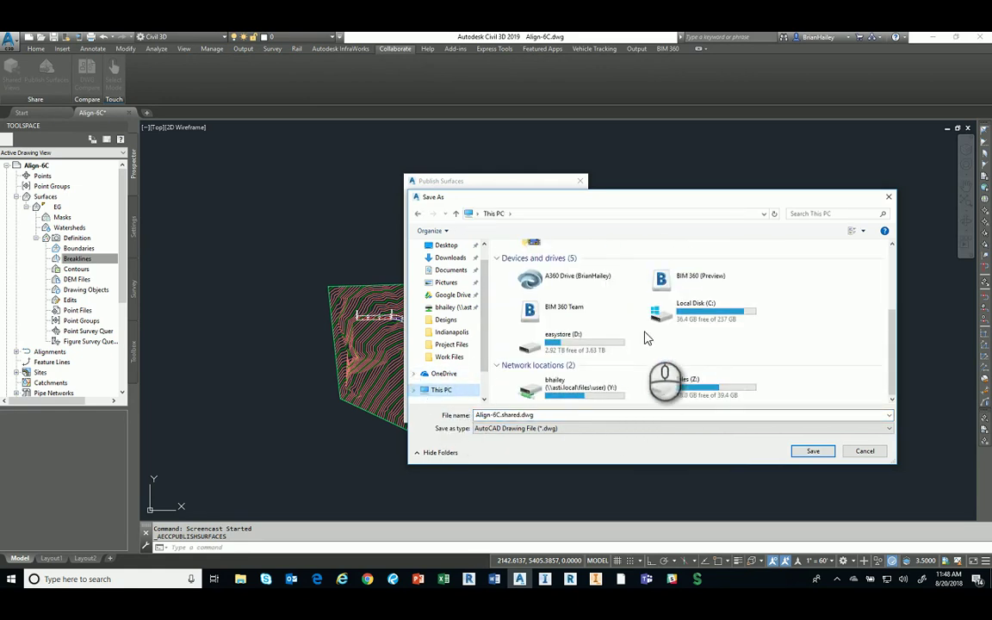
double_click(697, 283)
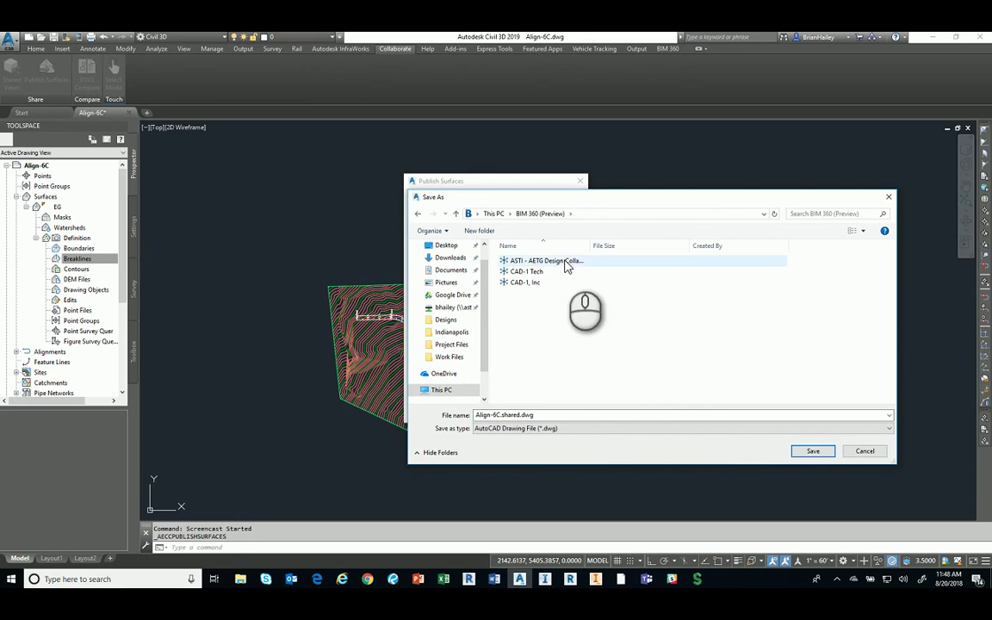
- Save the output as Align-6C.shared.dwg in the ASTI - AETG Design Collaboration Only test project's Project Files folder and publish the surface with the updated style
double_click(564, 261)
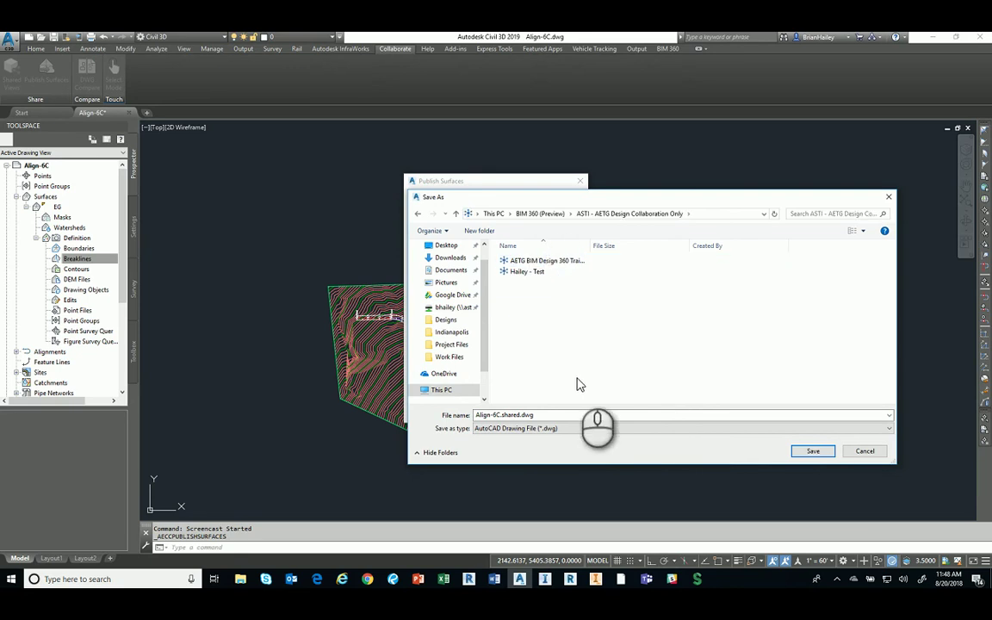
click(535, 273)
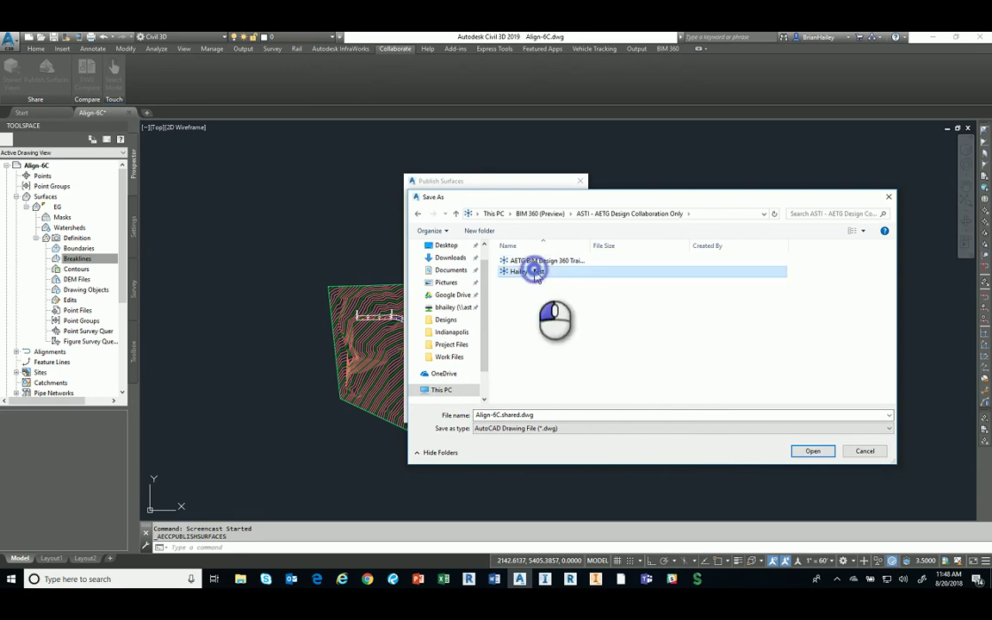
double_click(528, 274)
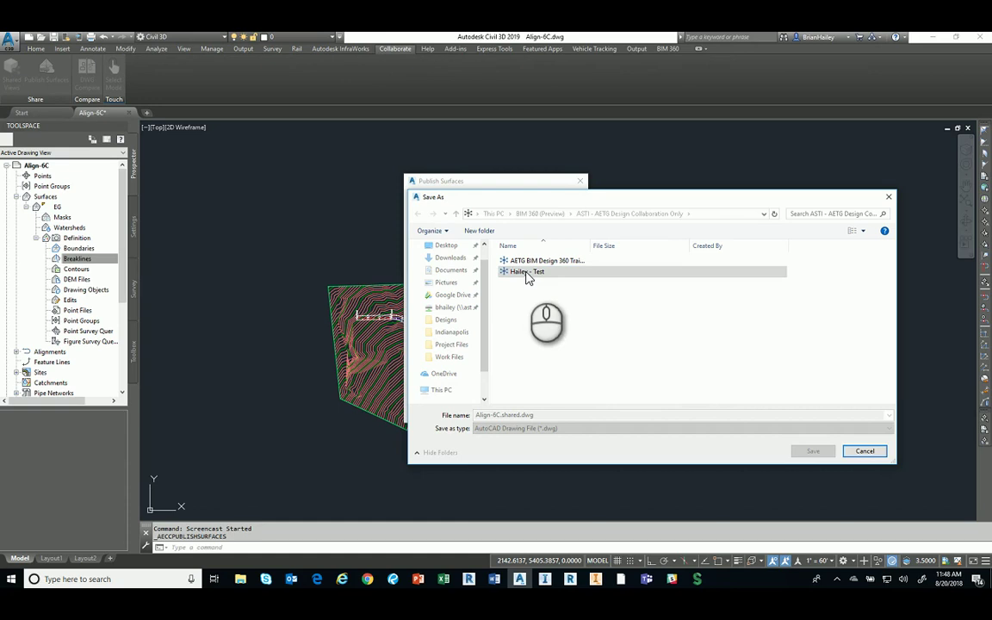
click(533, 267)
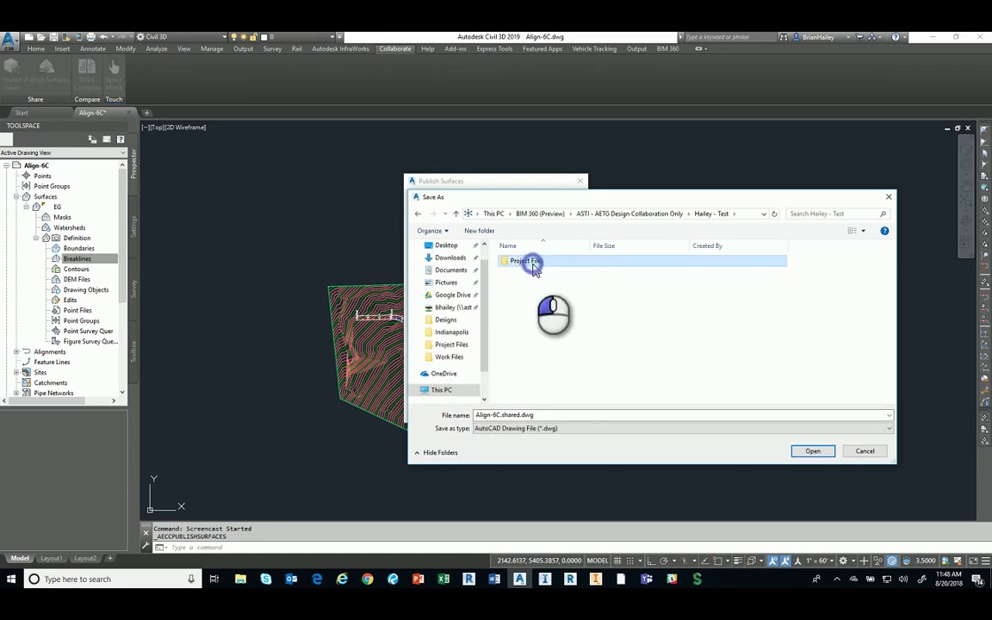
key(Return)
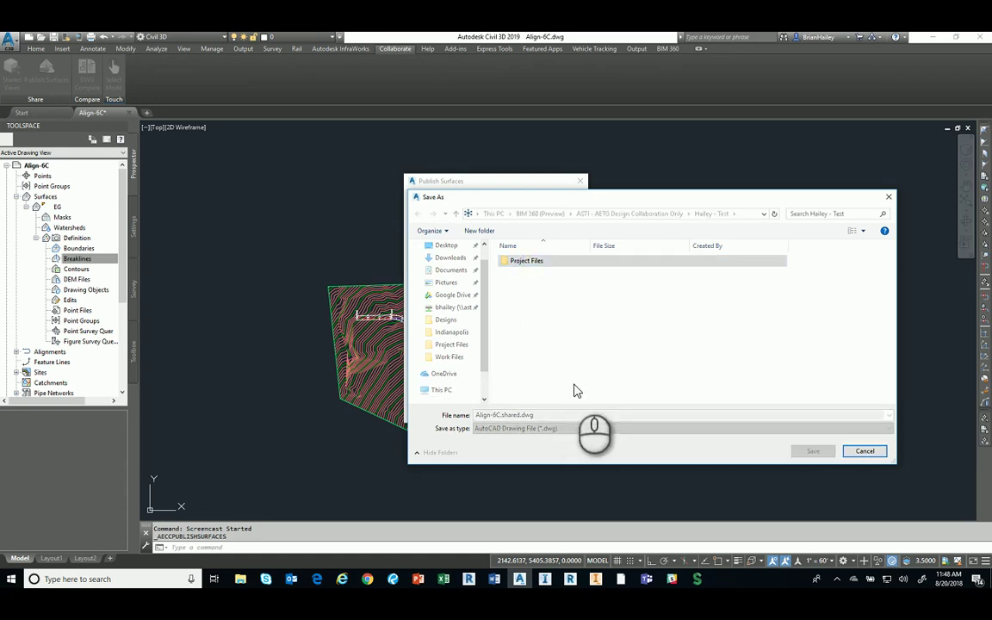
click(811, 453)
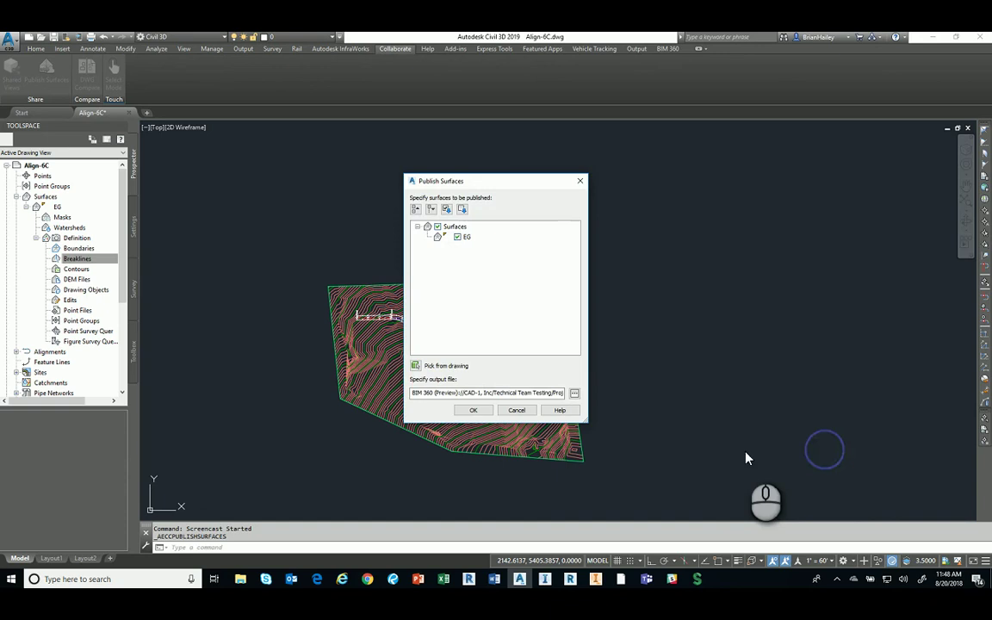
click(476, 410)
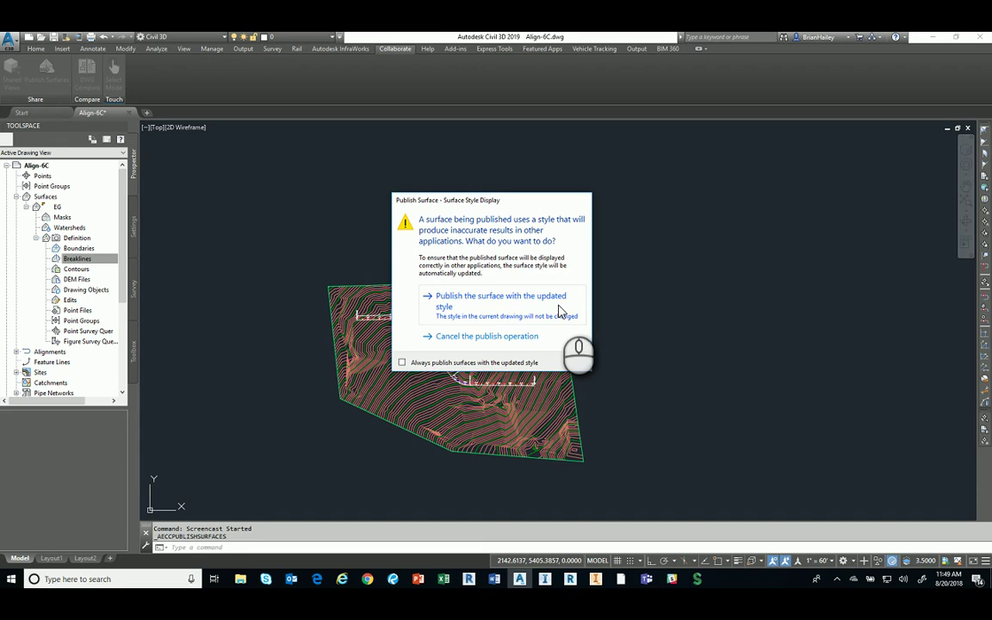
click(560, 308)
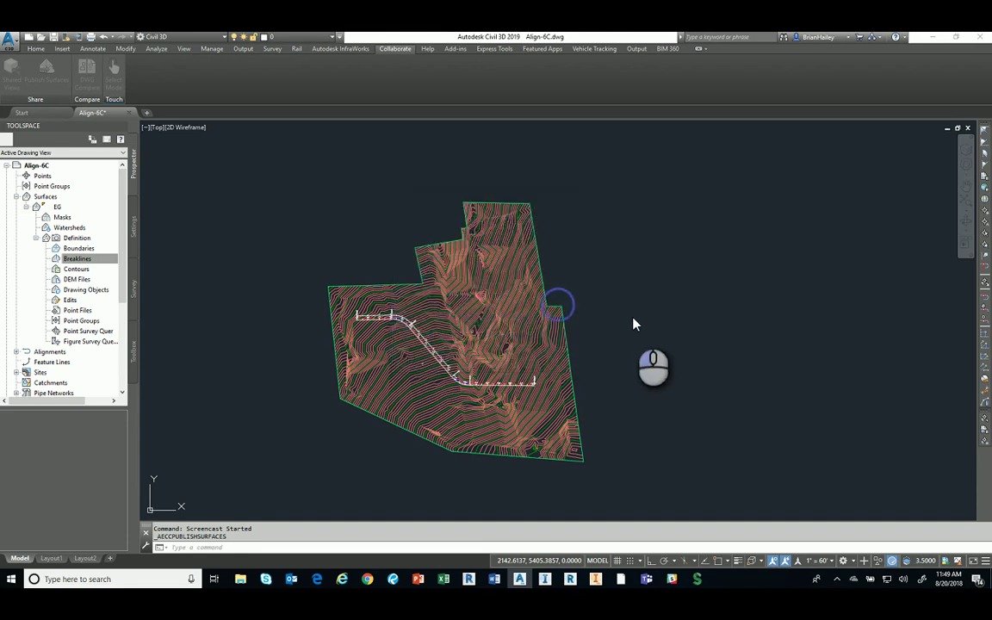
- Switch to Revit and create a new project from the Architectural Template
click(468, 579)
click(64, 151)
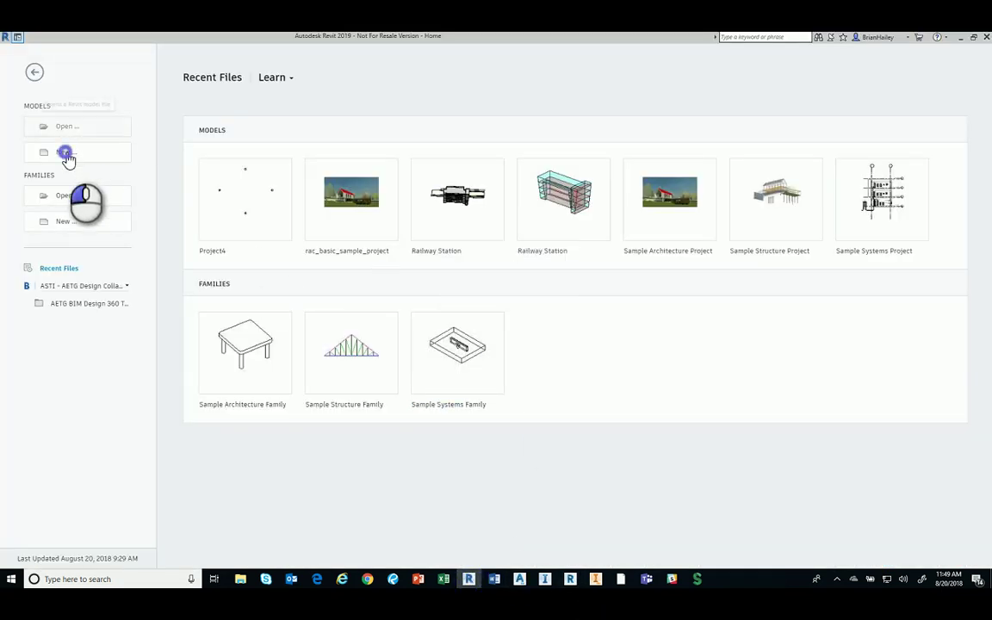
click(462, 283)
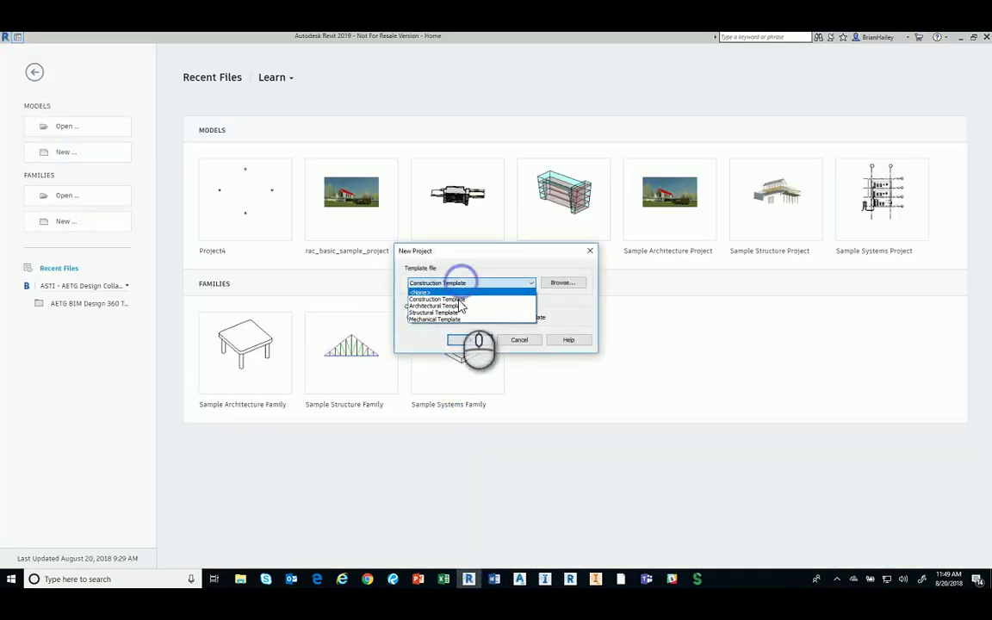
click(454, 306)
click(461, 338)
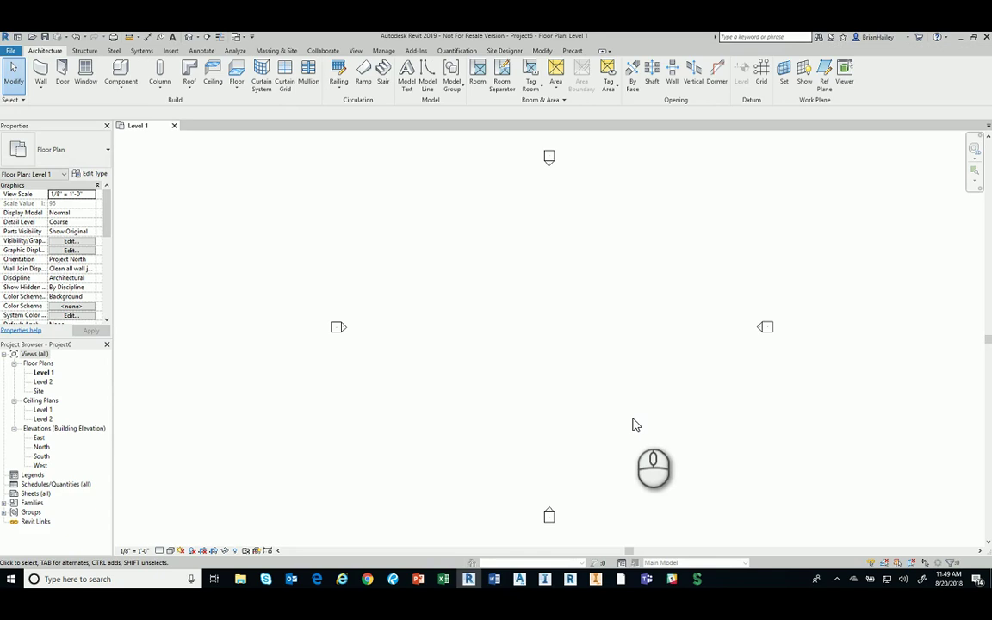
- Link the Align-6C topography from the Project Files folder of the test project under ASTI - AETG Design Collaboration Only
click(171, 51)
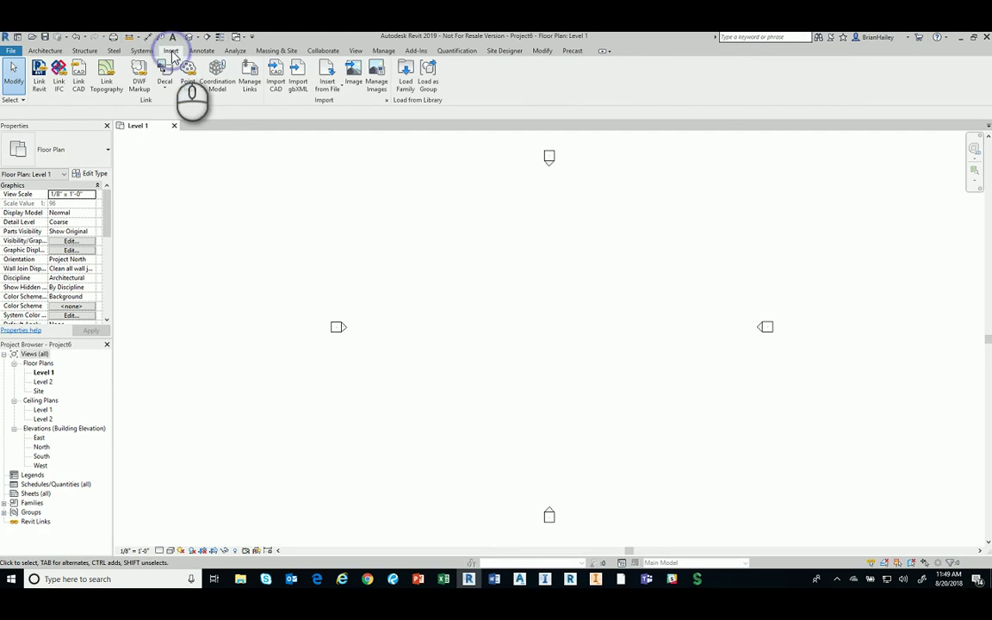
click(112, 86)
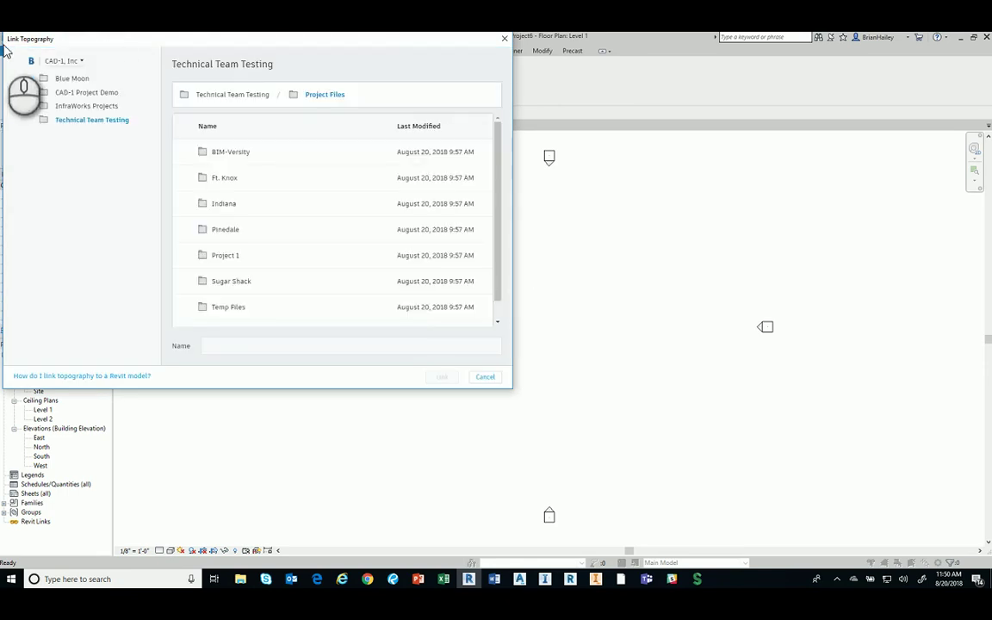
click(77, 60)
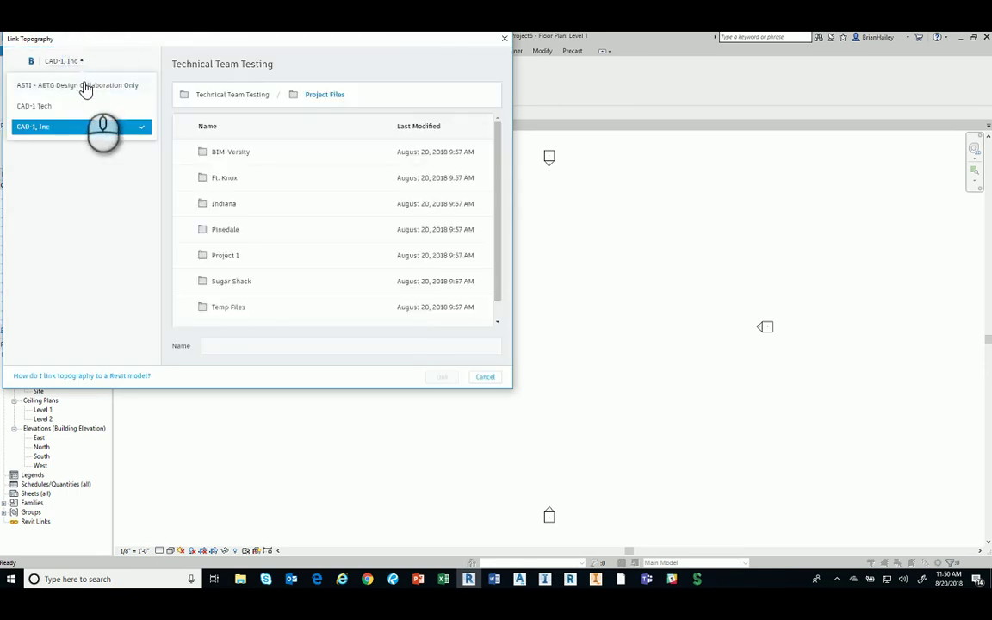
click(86, 86)
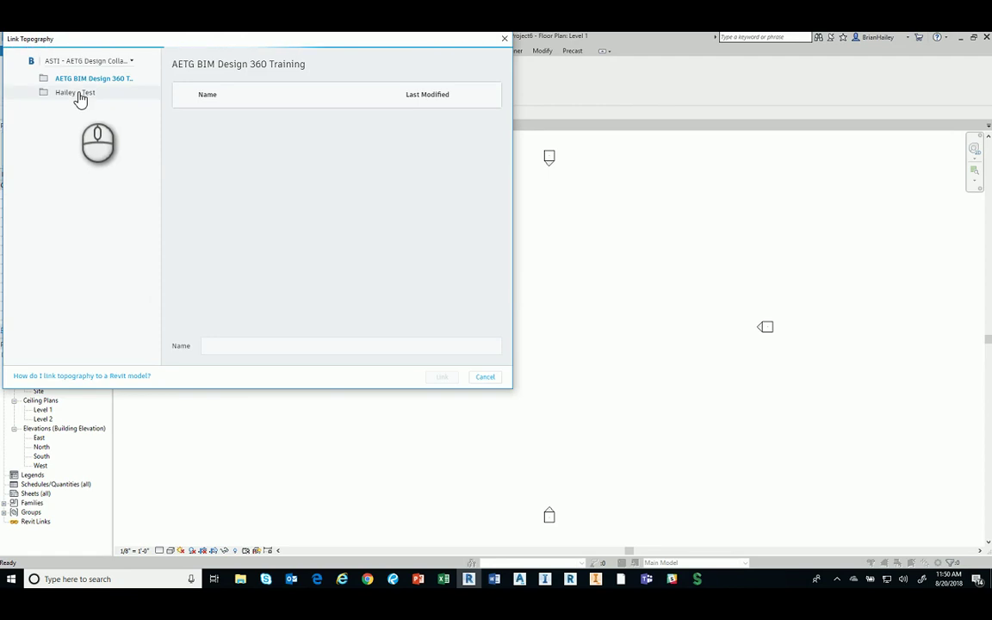
click(78, 95)
click(218, 123)
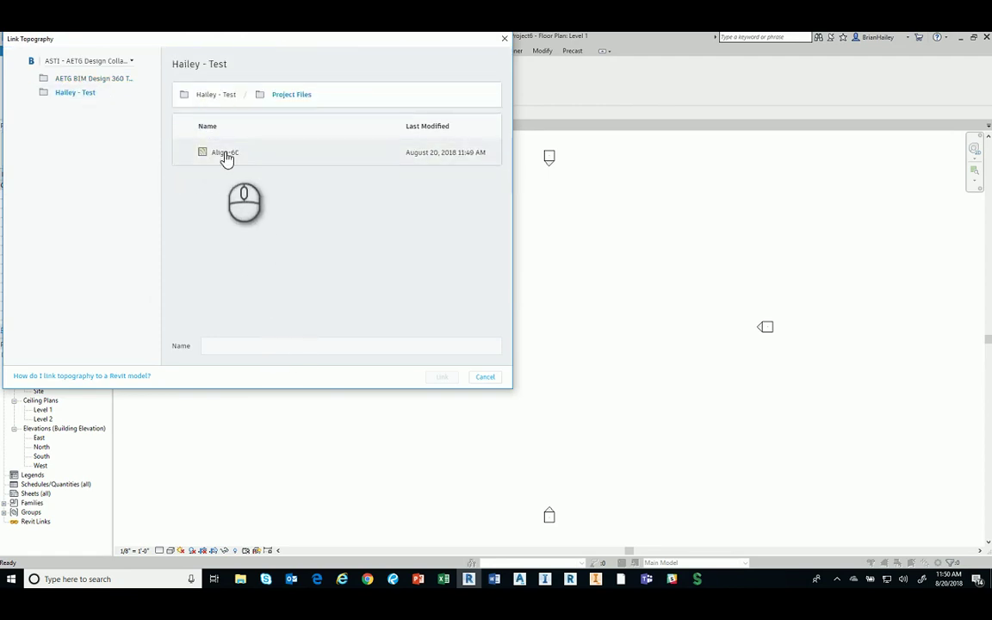
click(226, 154)
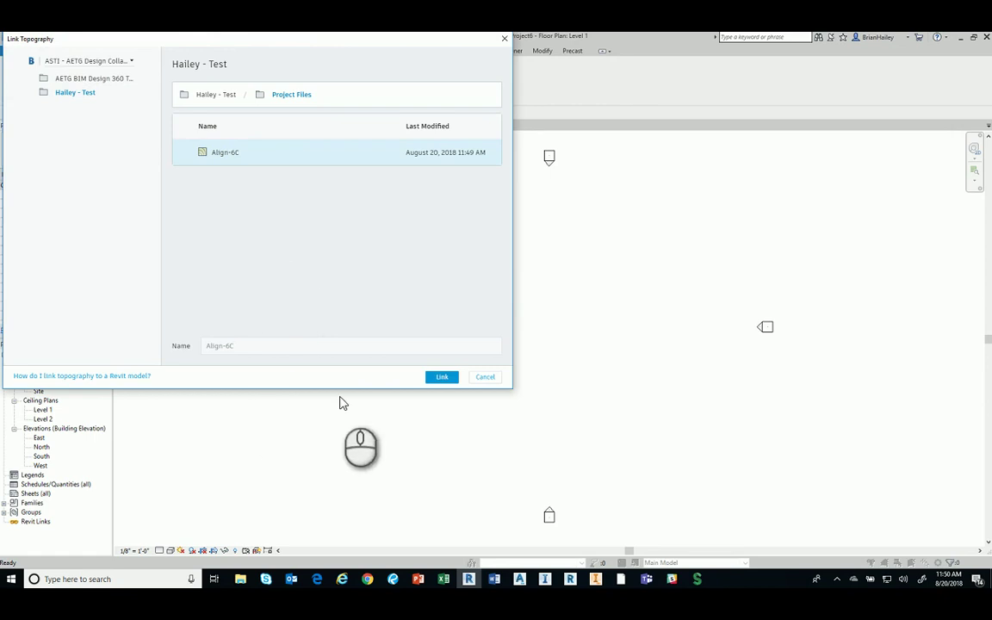
click(442, 378)
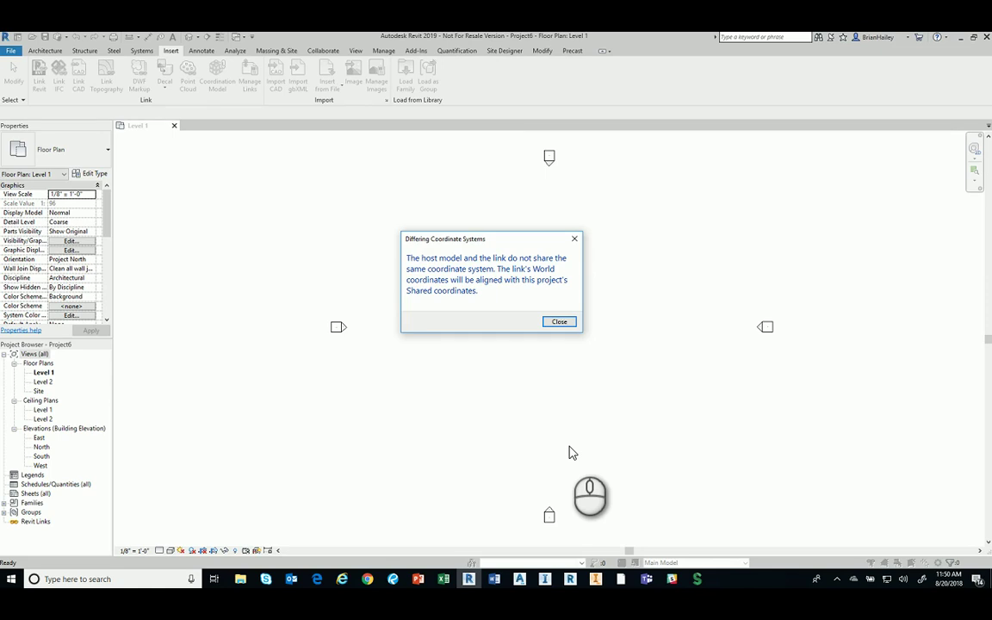
click(559, 321)
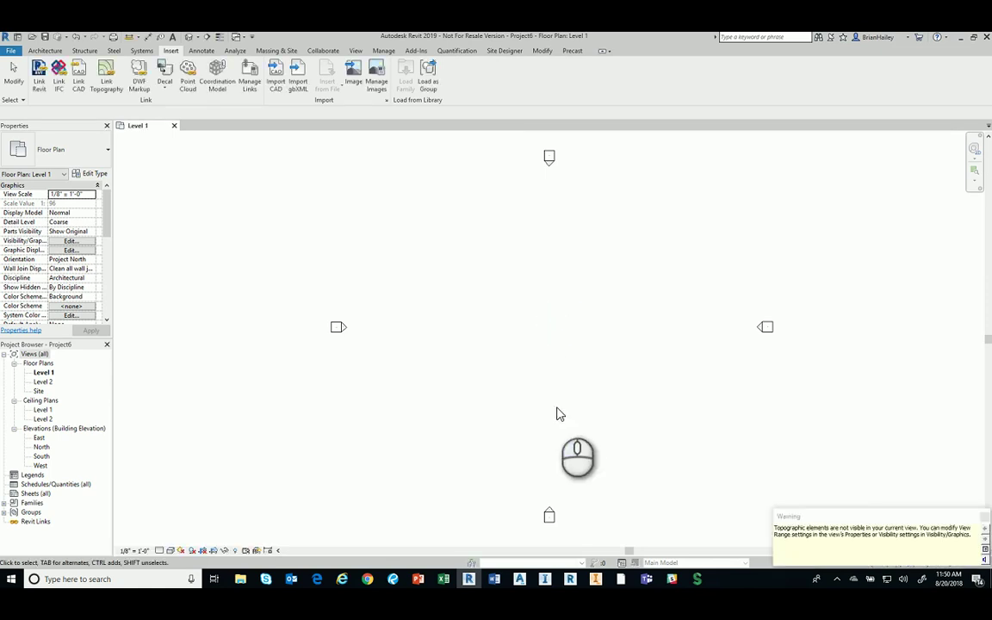
- Open the default 3D view and examine the linked topography up close and from a lower angle
click(189, 37)
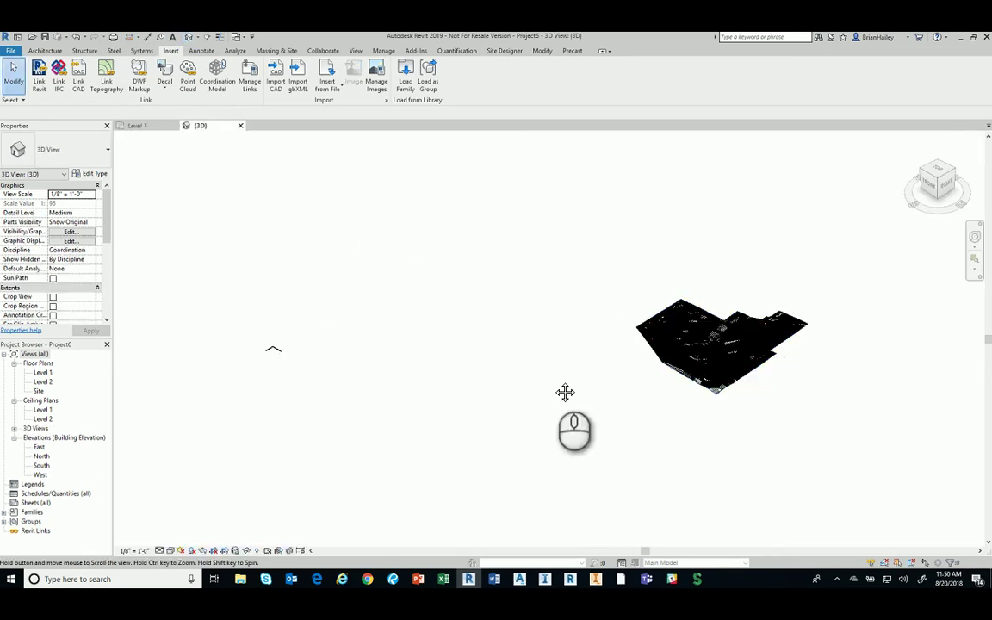
middle_drag(565, 392, 434, 394)
scroll(435, 392, up, 2)
click(435, 392)
scroll(481, 389, up, 3)
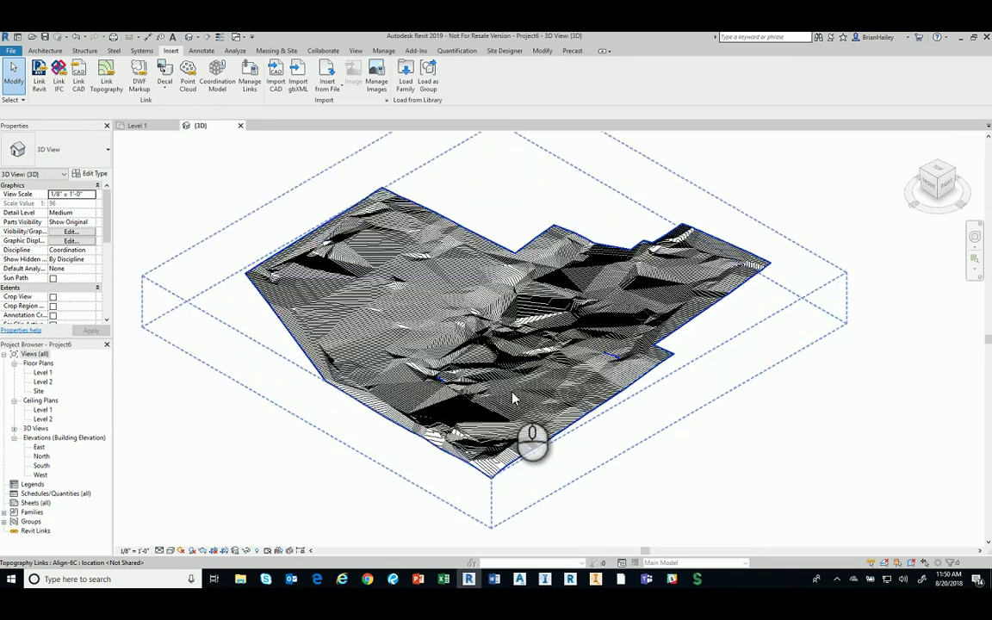
click(834, 496)
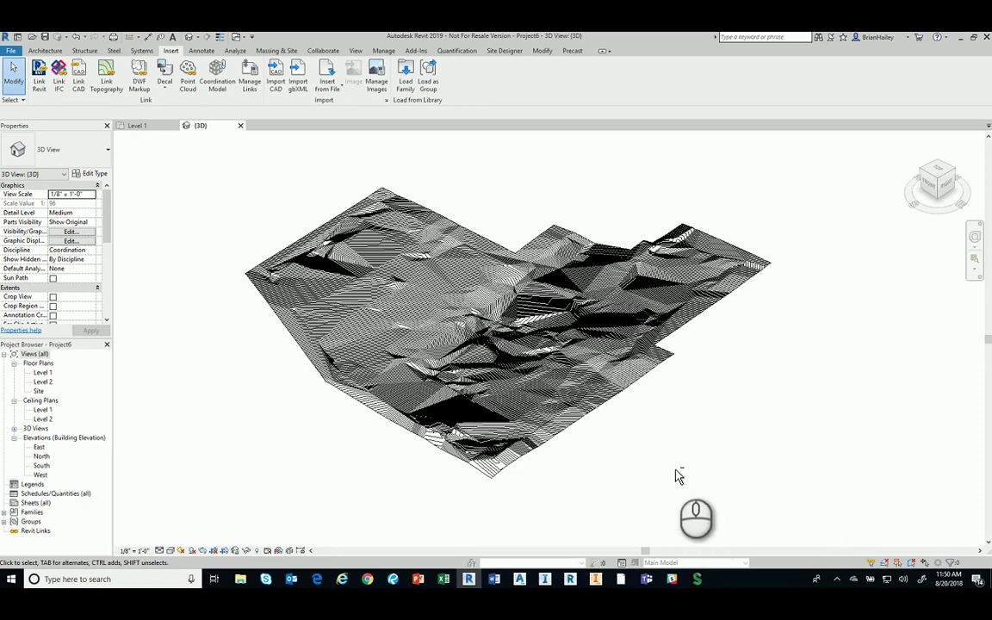
shift+middle_drag(678, 474, 694, 415)
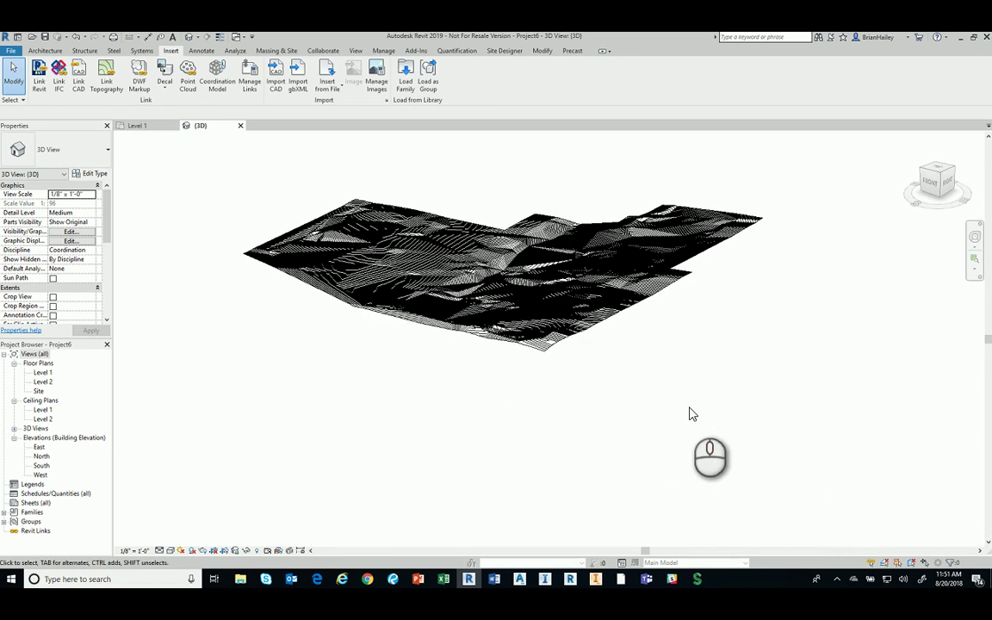
- Switch to Civil 3D and add the small object southwest of the alignment to the EG surface as a Standard breakline
click(519, 579)
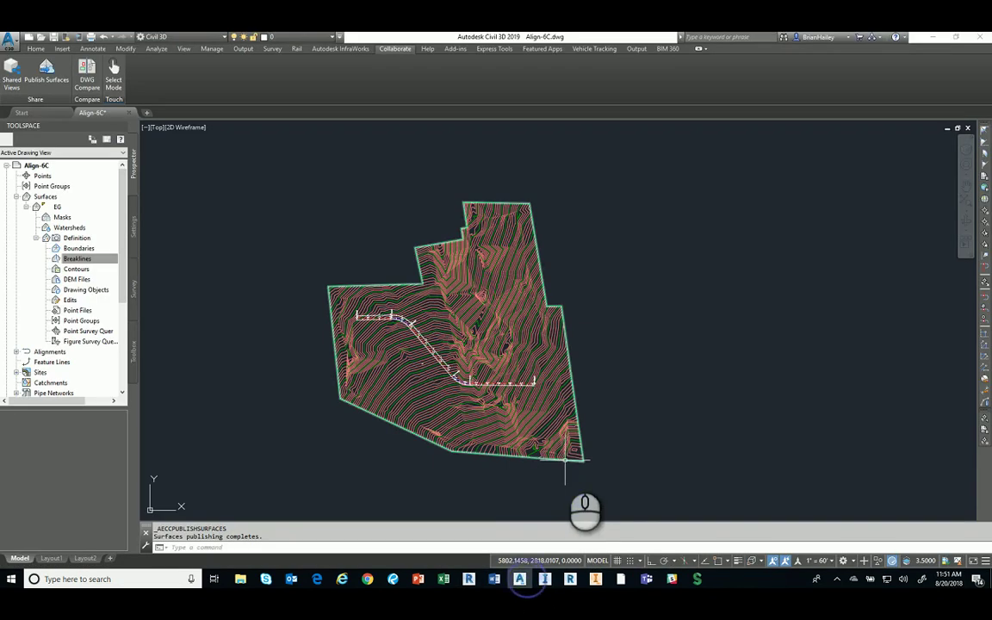
click(385, 435)
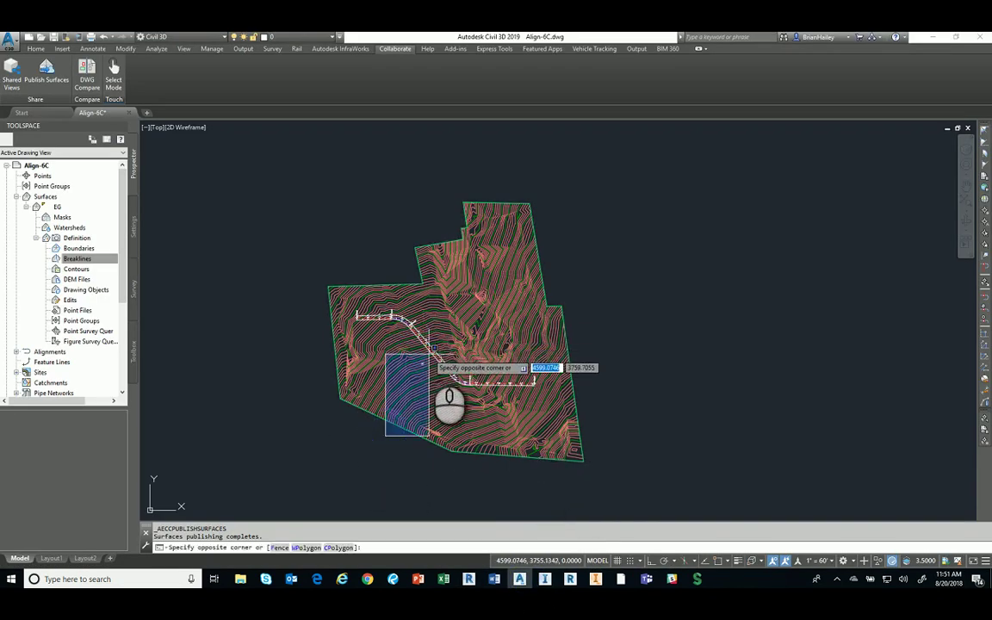
click(426, 339)
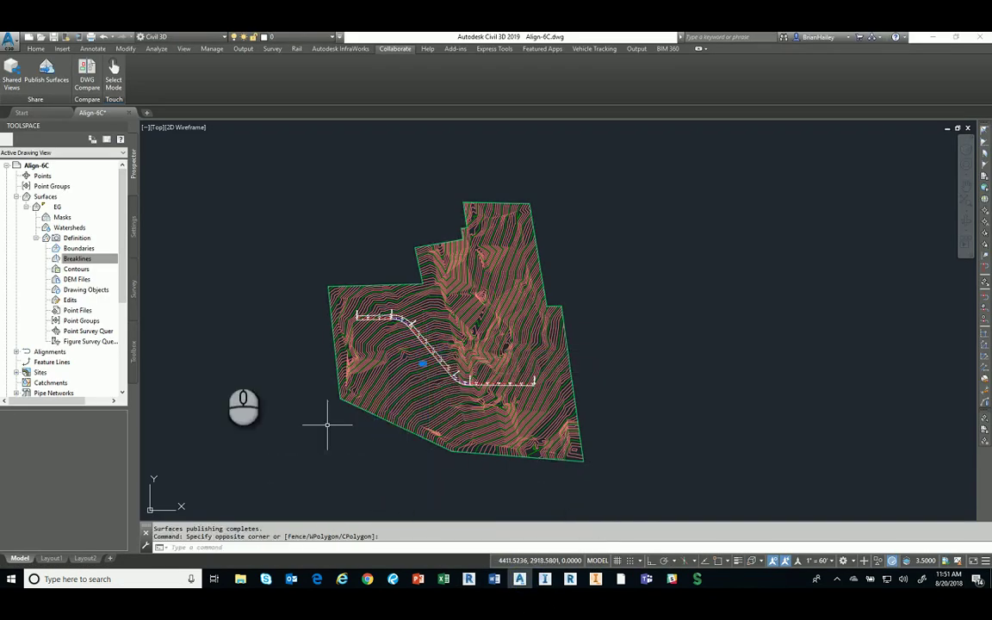
right_click(103, 260)
click(125, 267)
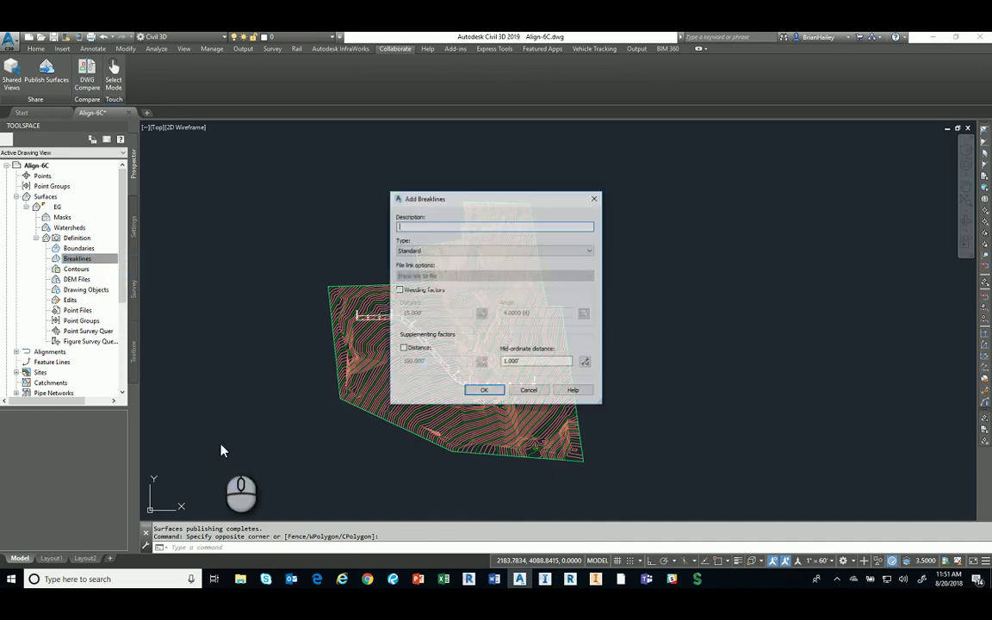
click(485, 391)
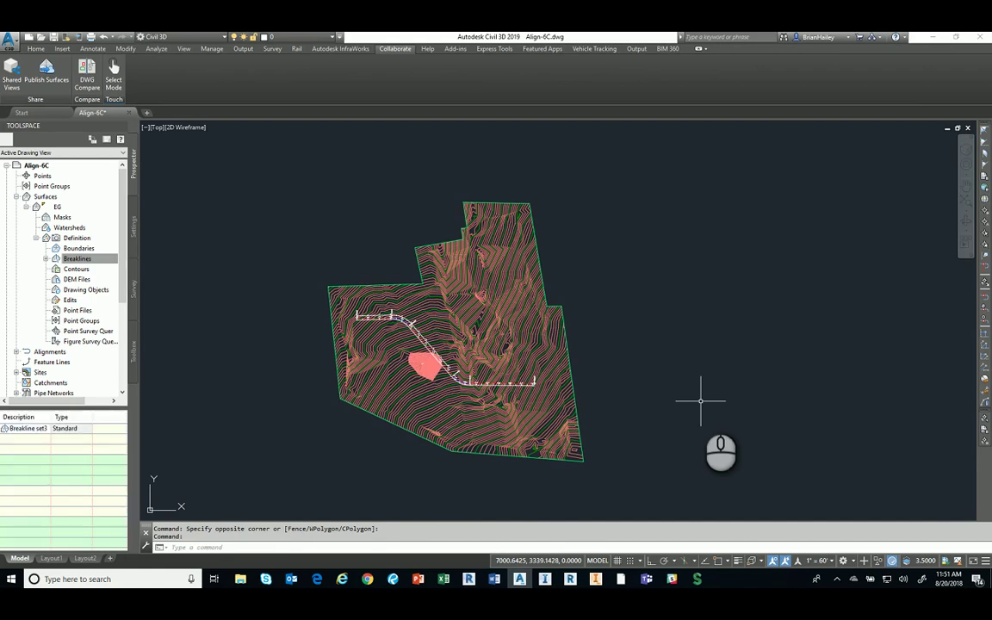
- Republish the modified EG surface to the same BIM 360 output file, using the updated surface style
key(Escape)
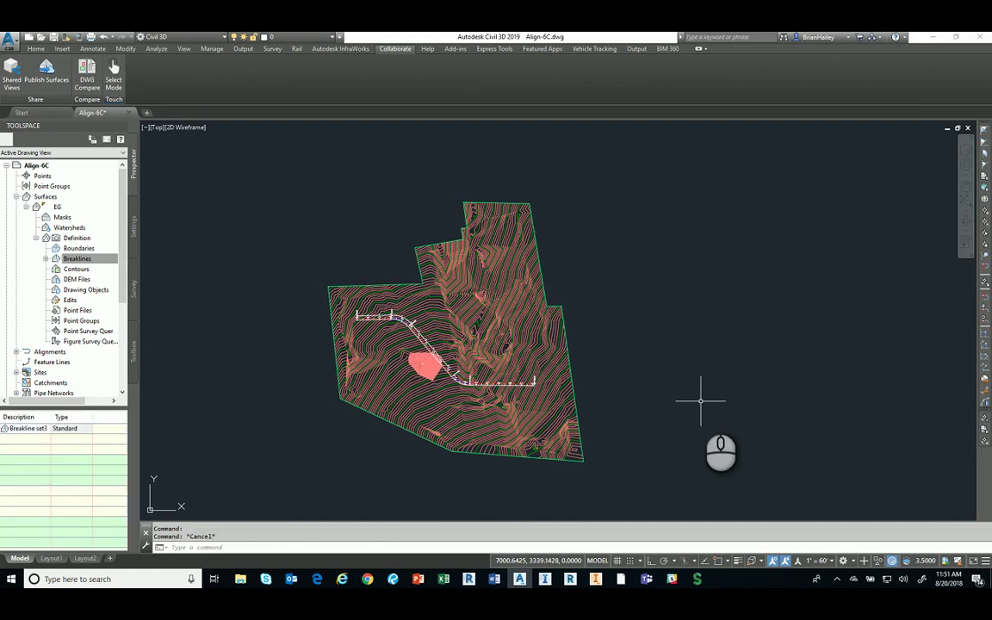
click(48, 82)
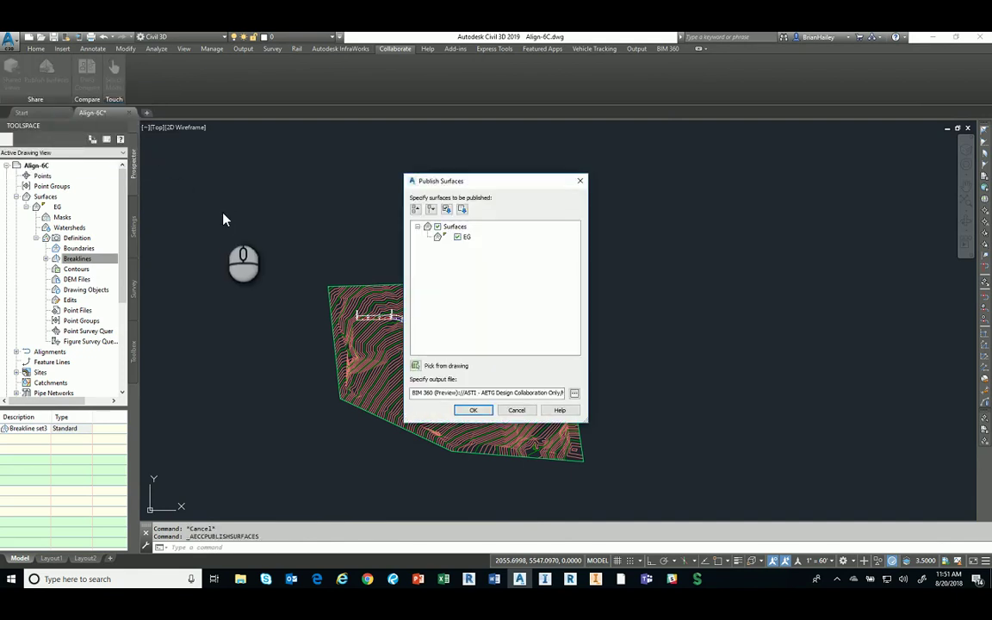
click(473, 411)
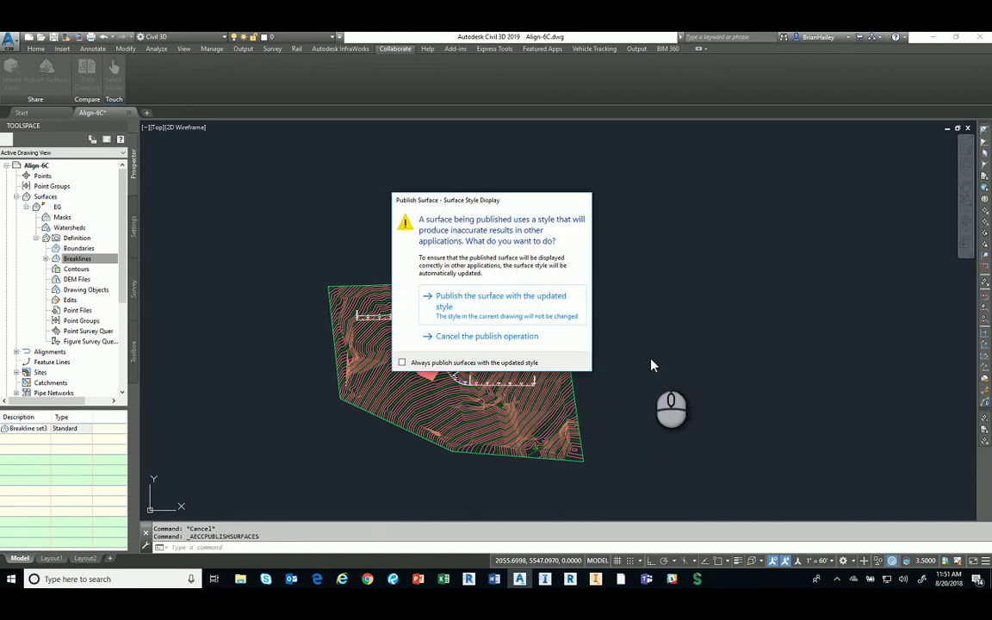
click(565, 315)
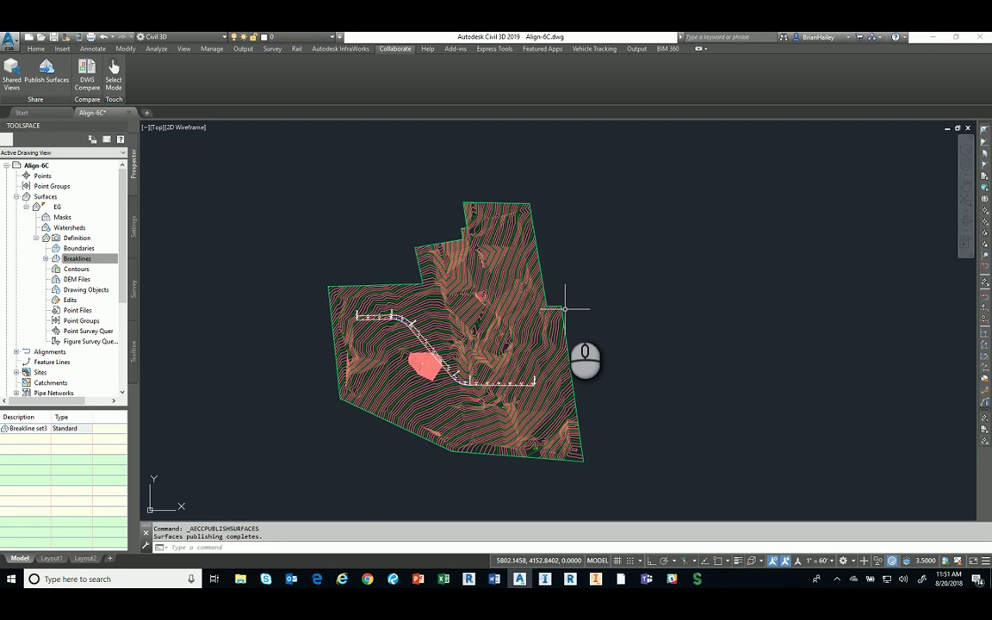
- Switch to Revit and reload the Align-6C topography link from the managed links
click(468, 579)
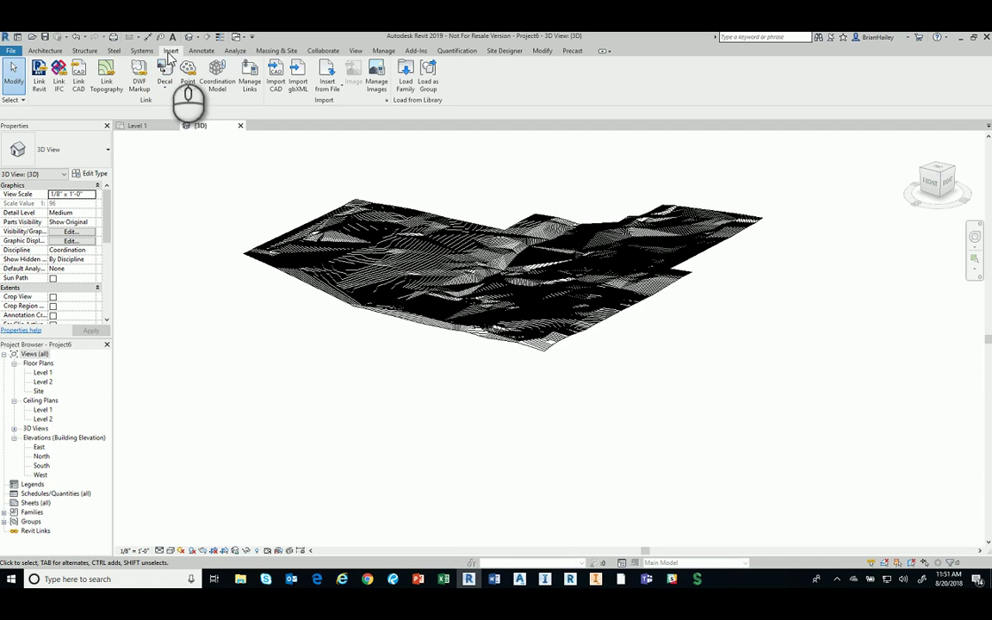
click(249, 79)
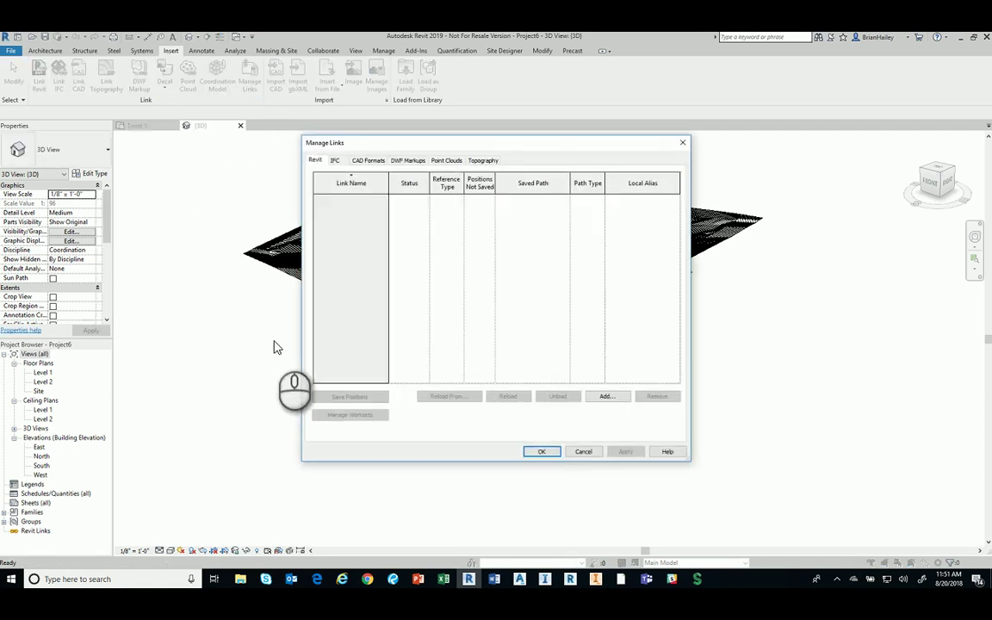
click(483, 161)
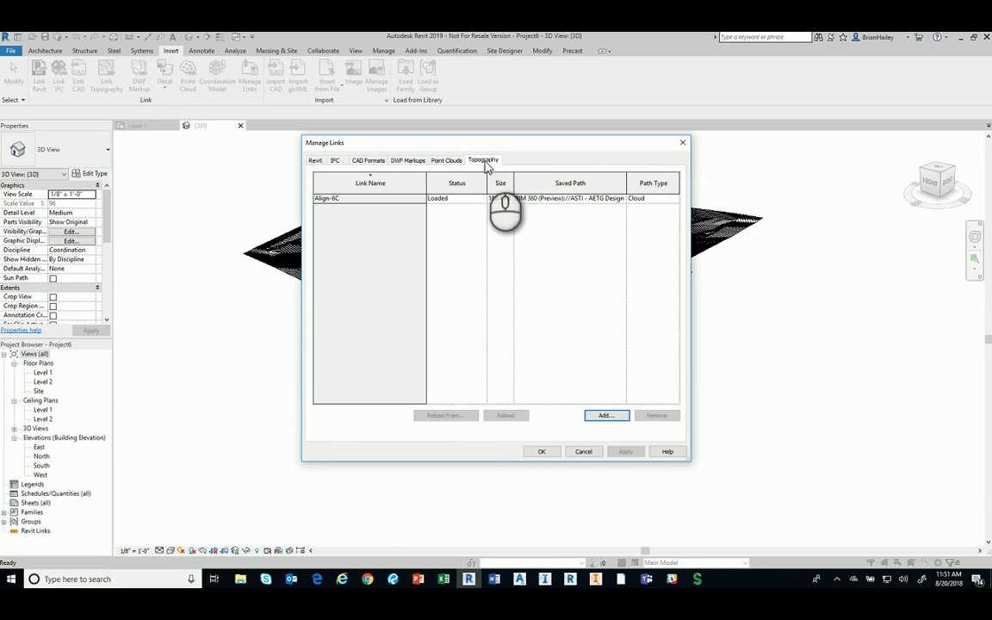
click(399, 200)
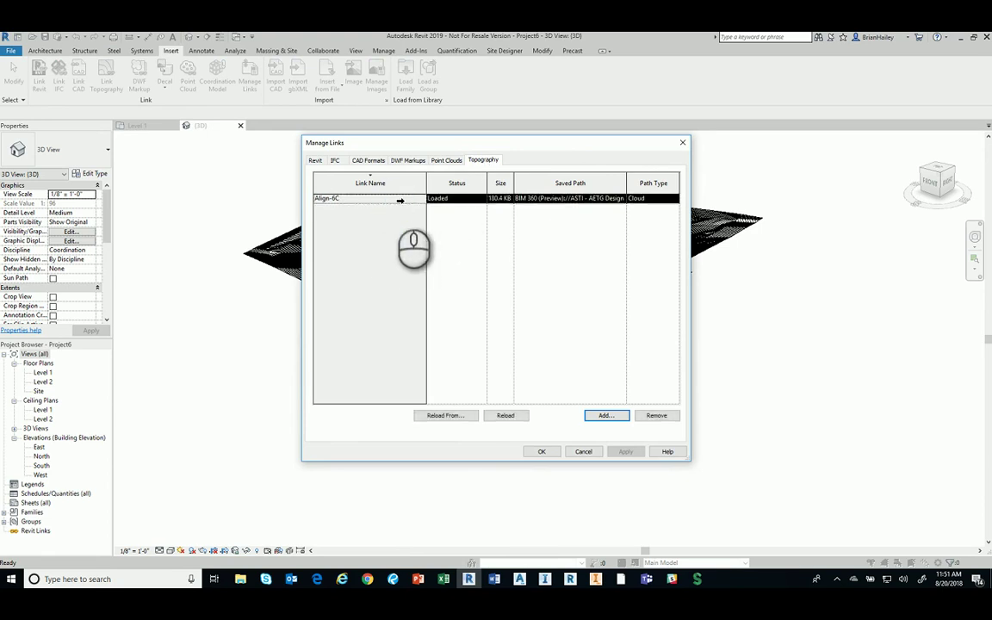
click(504, 417)
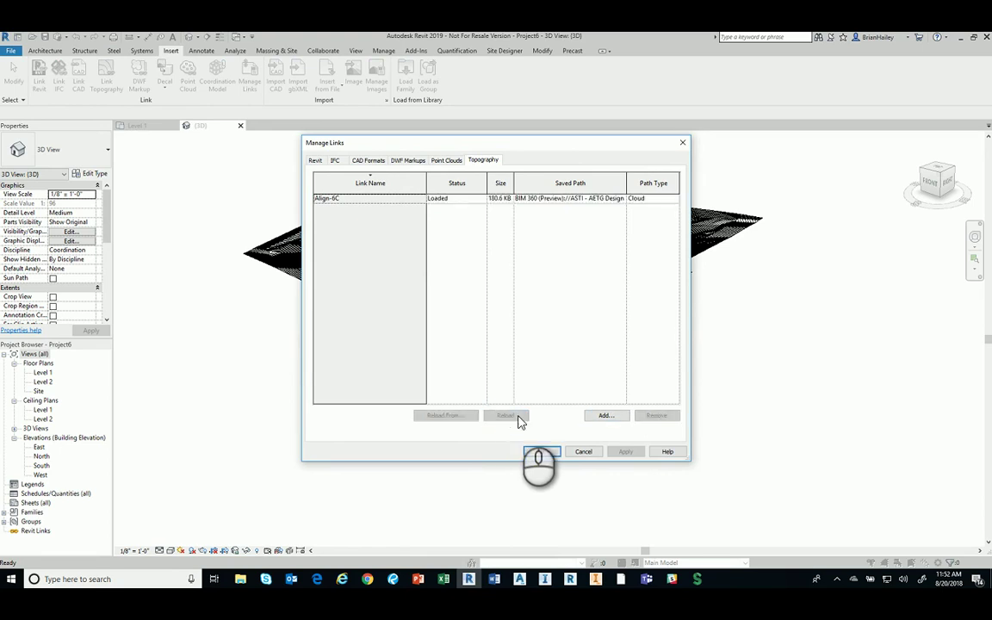
click(543, 452)
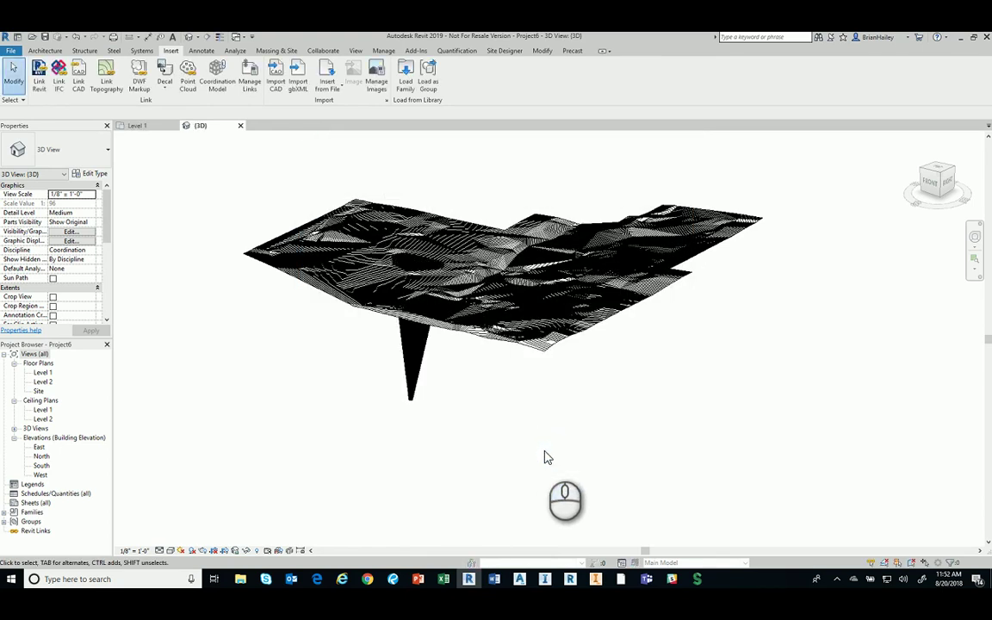